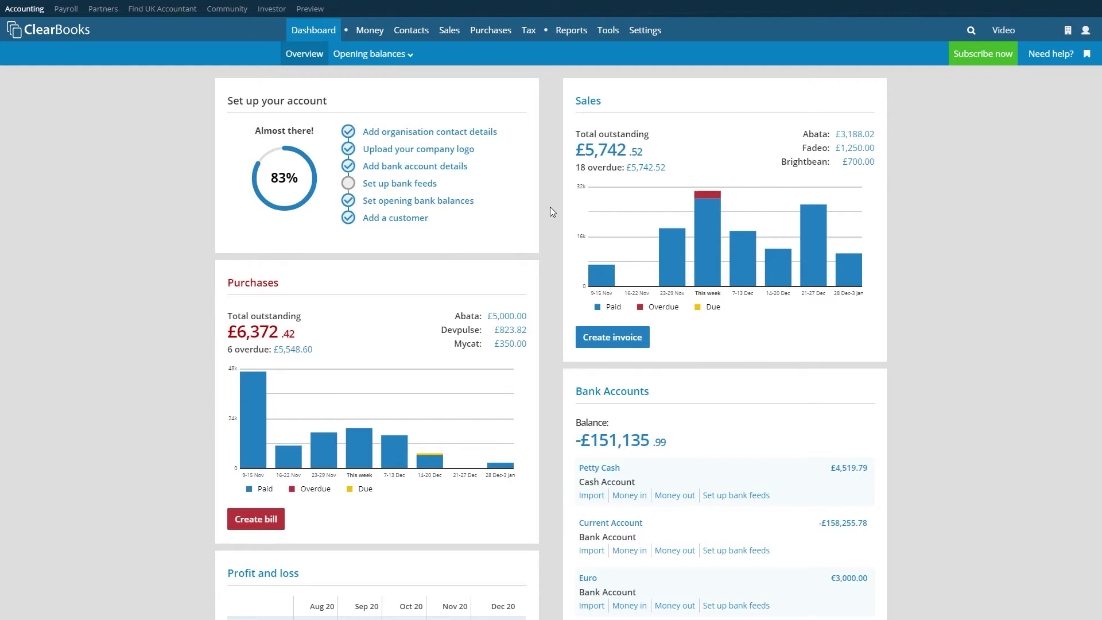
Bring up the Sales sub-menu on the ClearBooks dashboard to reach Invoices.
mouse_move(450, 32)
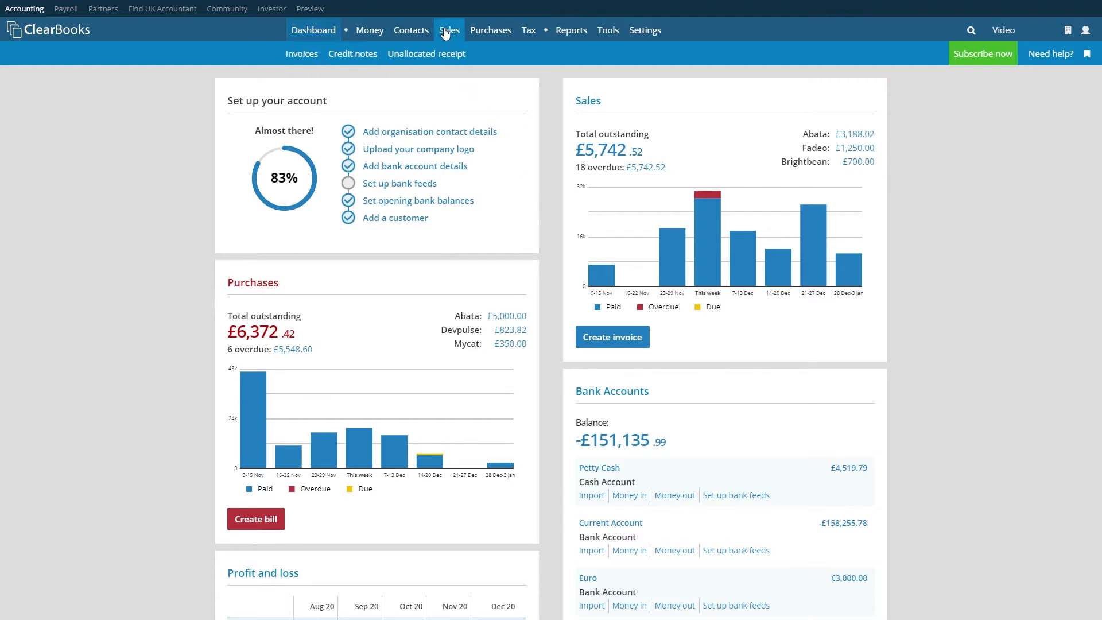
Open Unpaid invoices, view the invoice Settings options, then start a new invoice.
click(303, 55)
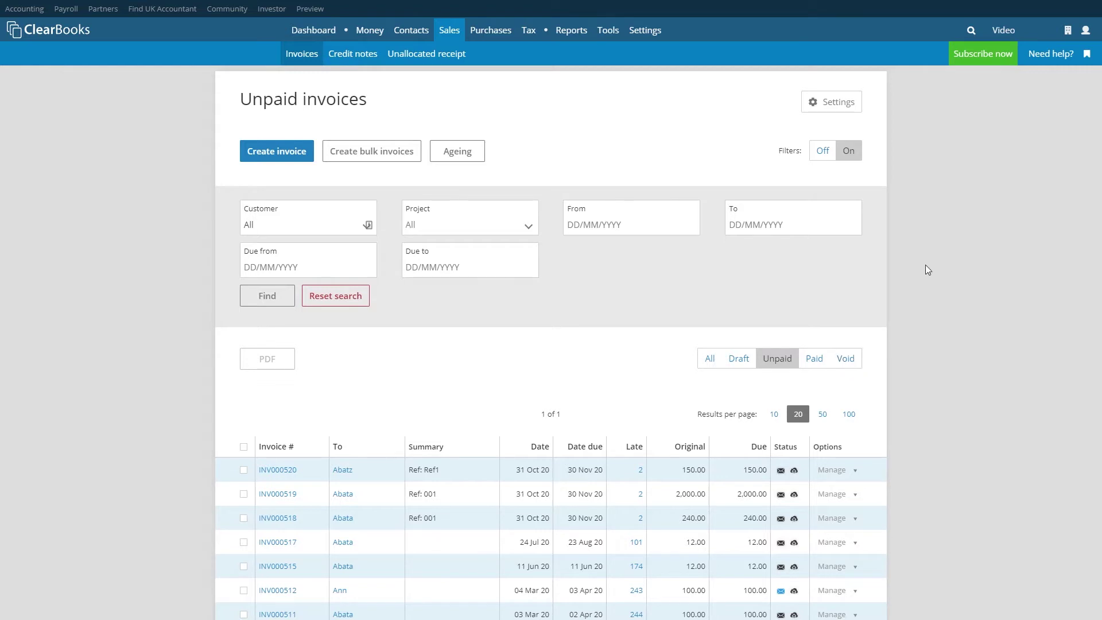
click(834, 104)
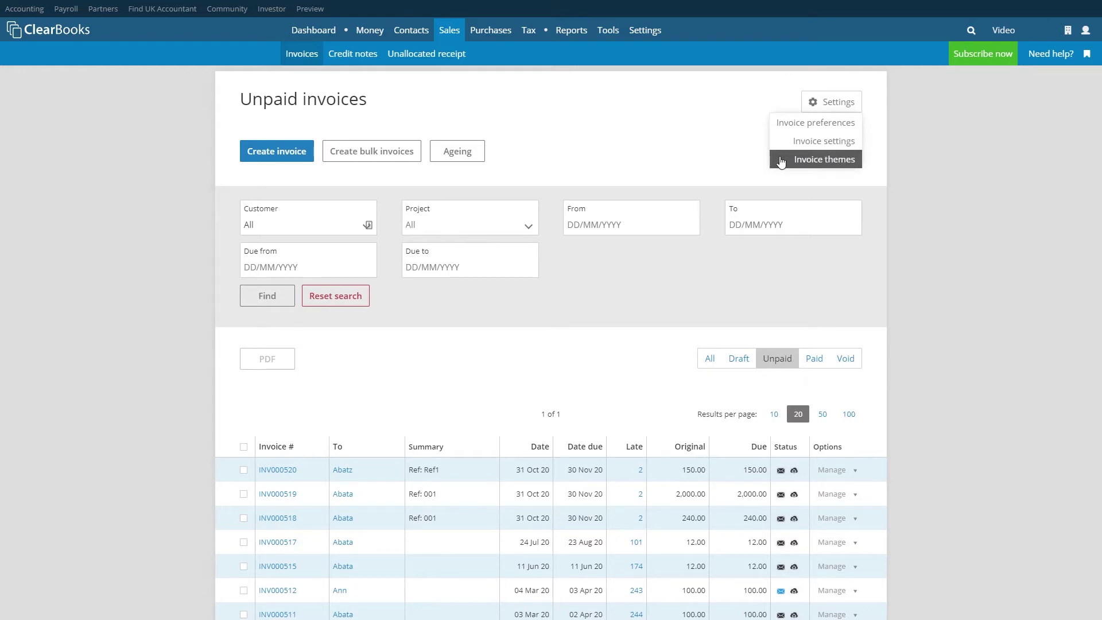
click(270, 152)
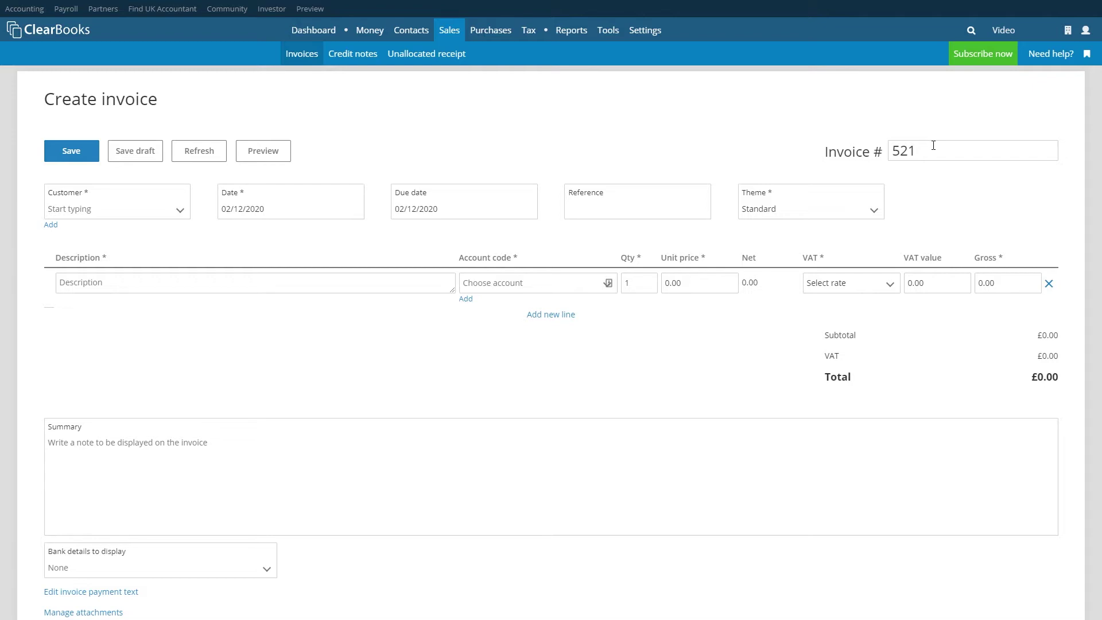
Choose customer Abatz and date the invoice 25/12/2020, making it due 24/01/2021.
click(174, 212)
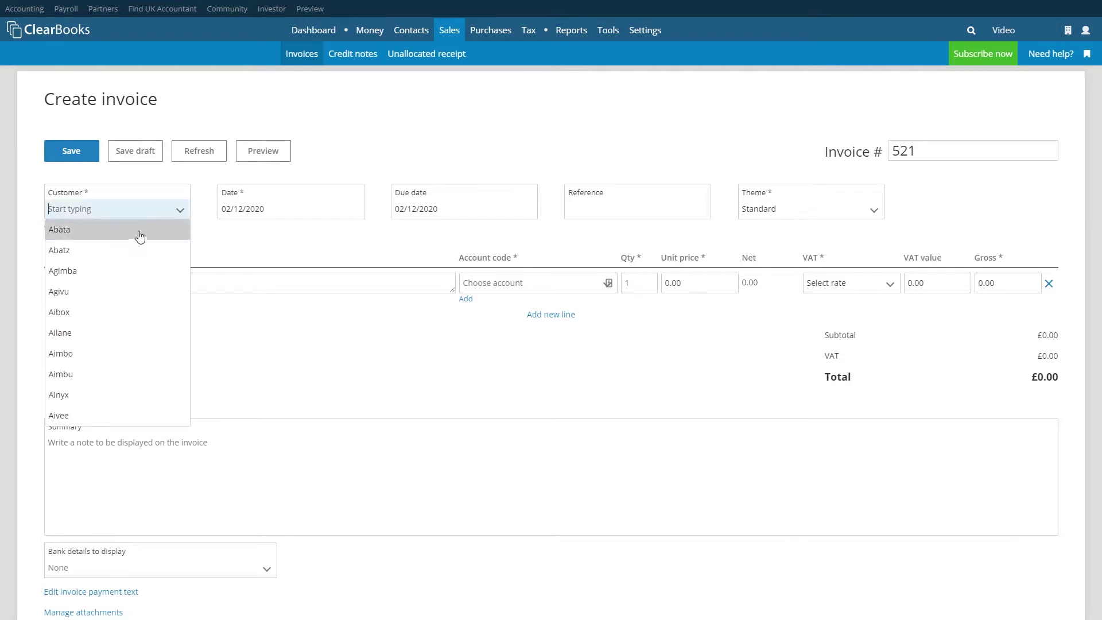
click(91, 251)
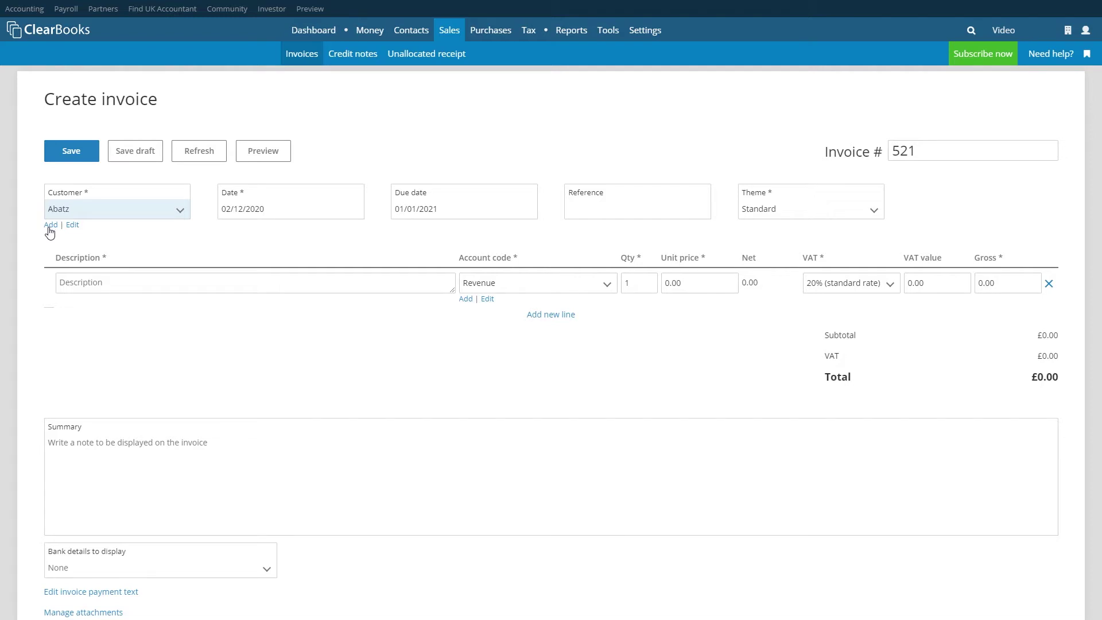
click(287, 210)
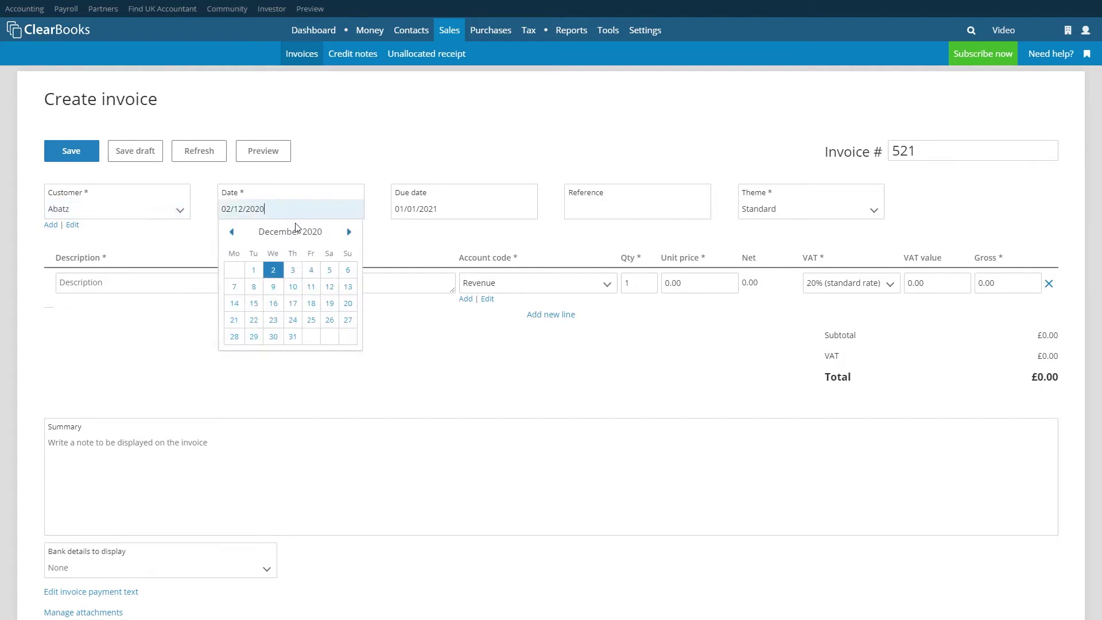
click(311, 320)
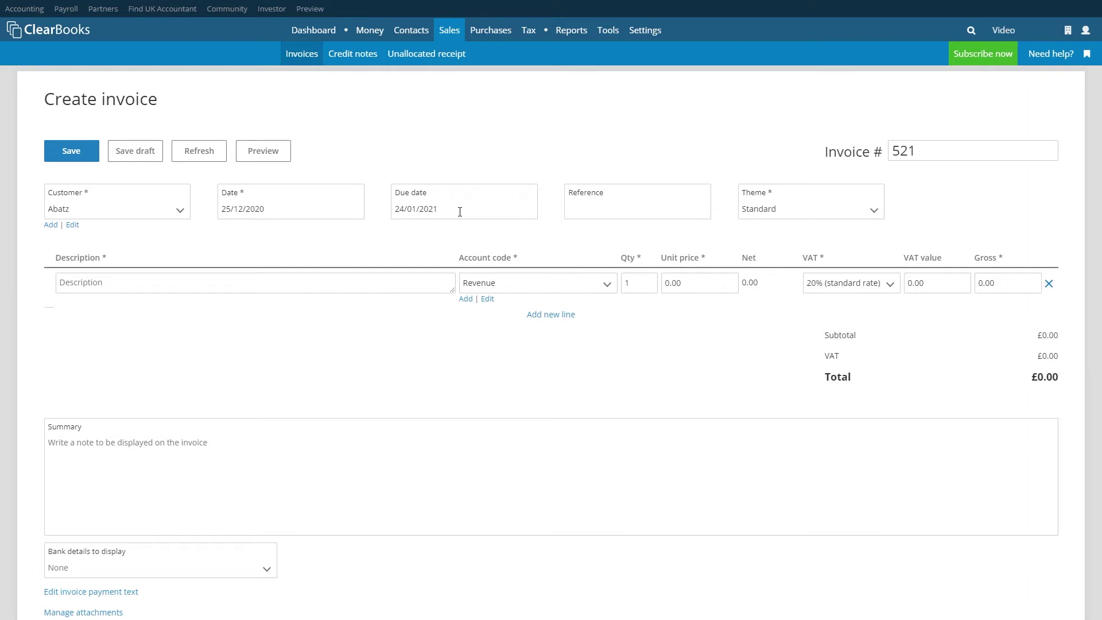
Enter reference 'Ref 1' and pick the Clear Books invoice theme.
click(614, 211)
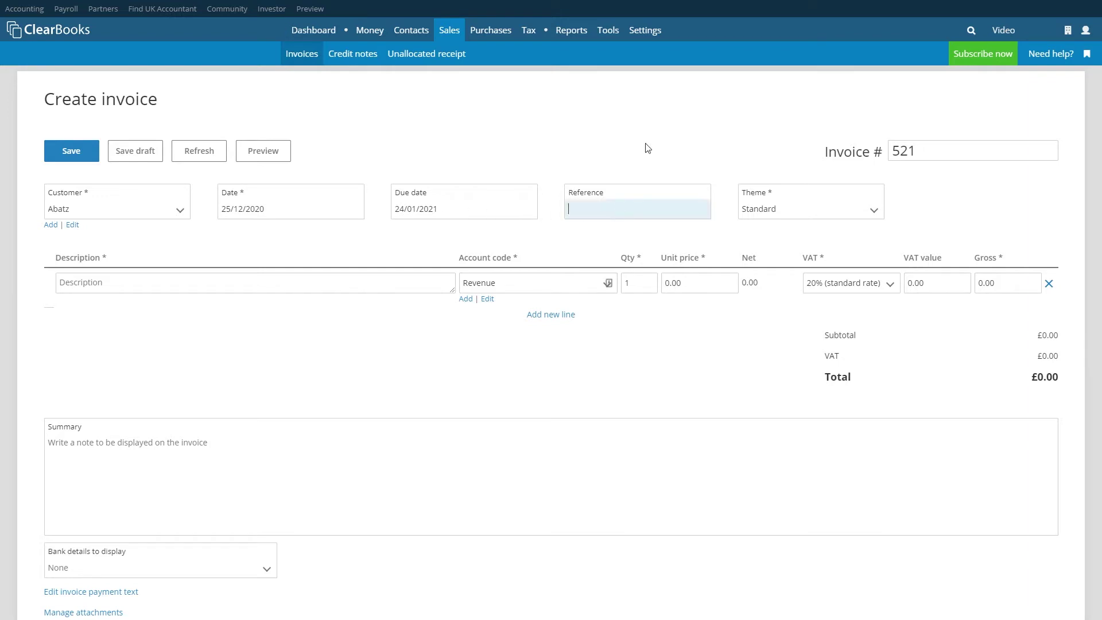
text(Ref 1)
click(970, 32)
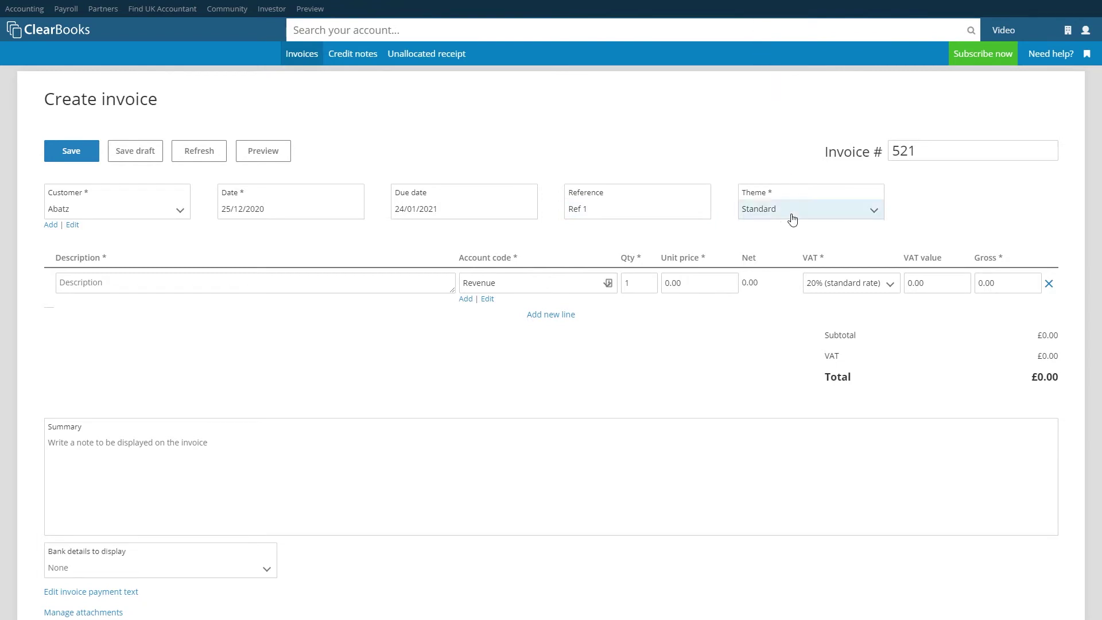
click(792, 216)
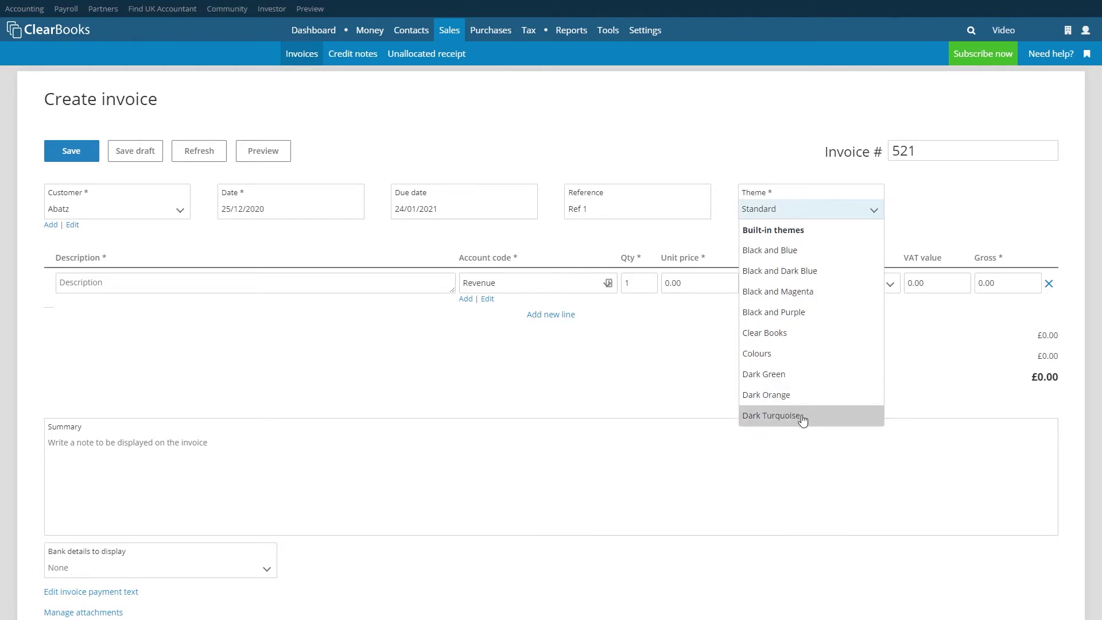
click(778, 334)
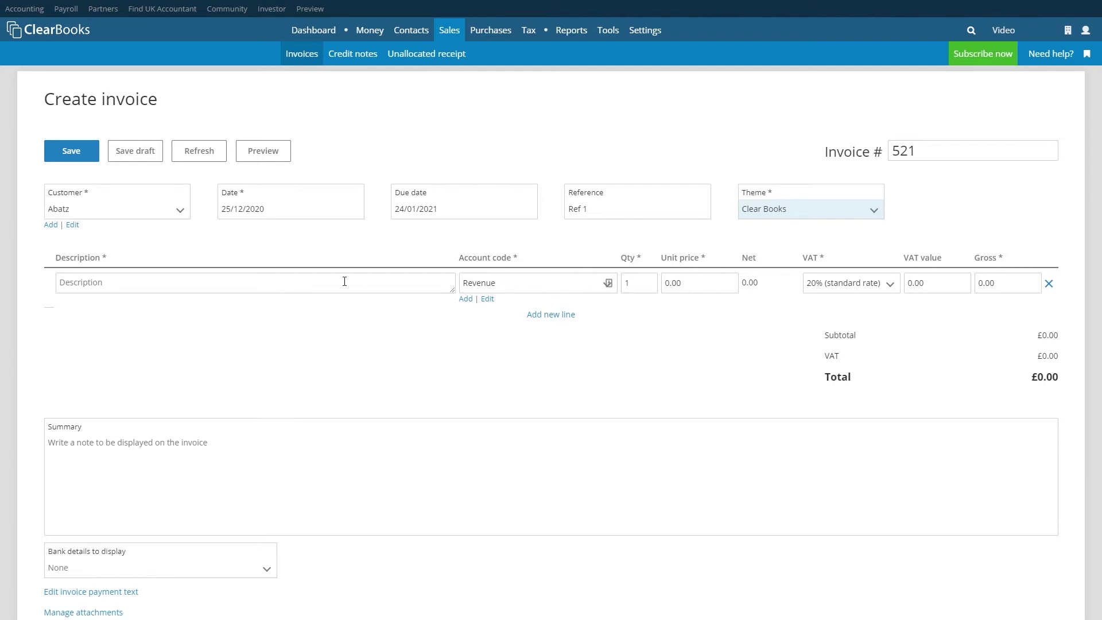
click(402, 283)
Add a 'Subscription' line under Revenue with quantity 5 at 19.99 each.
text(S)
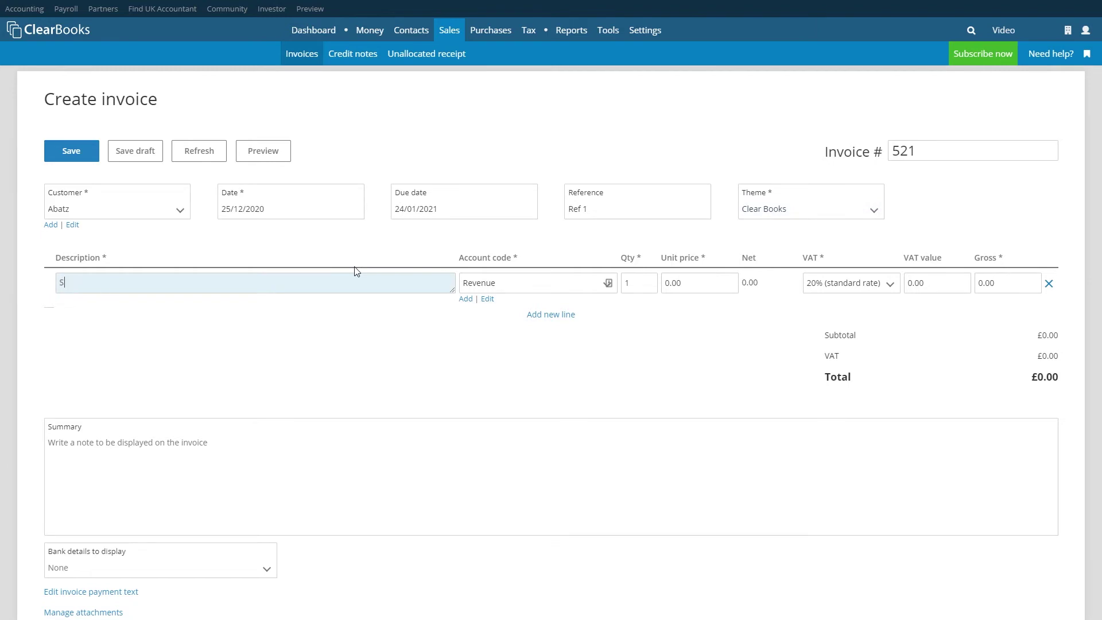
text(ubscription)
click(545, 282)
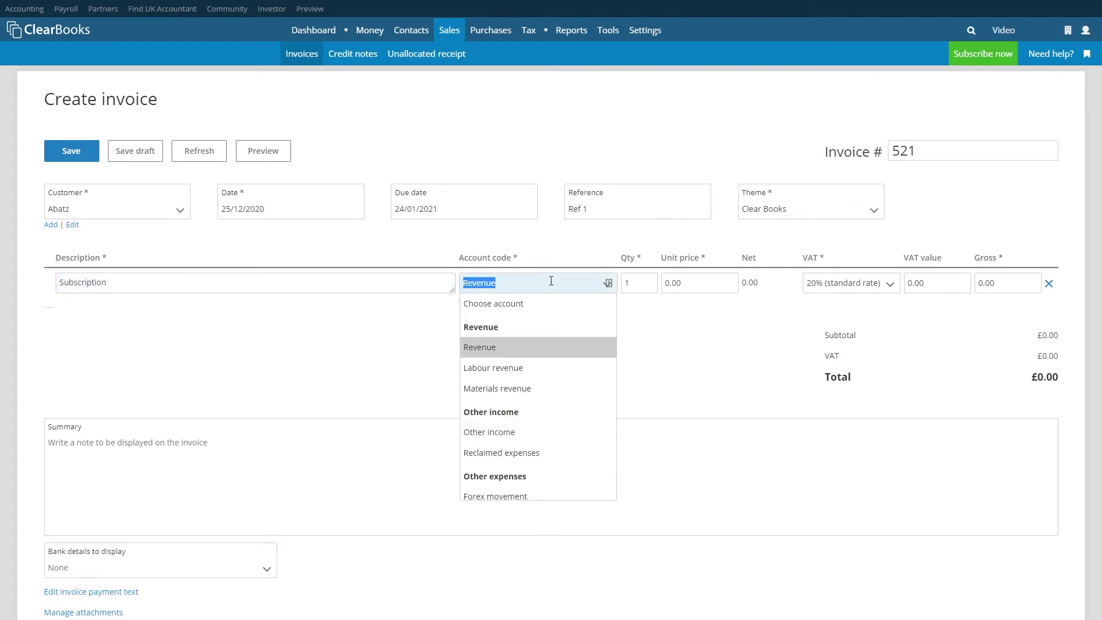
click(505, 349)
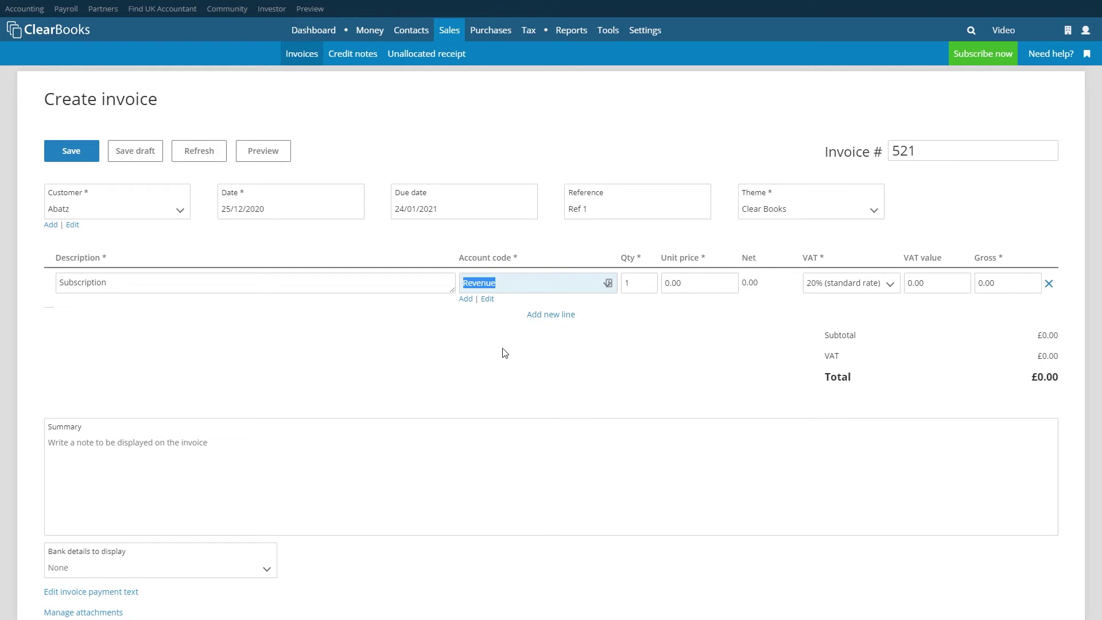
click(639, 282)
text(5)
key(Tab)
text(1)
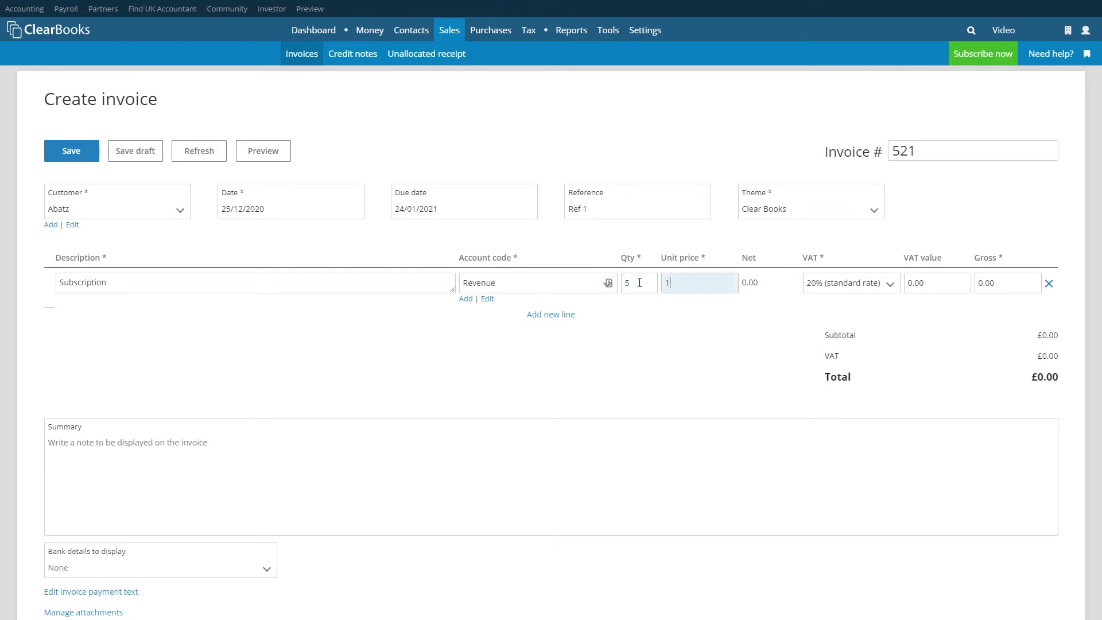
text(9.99)
click(670, 327)
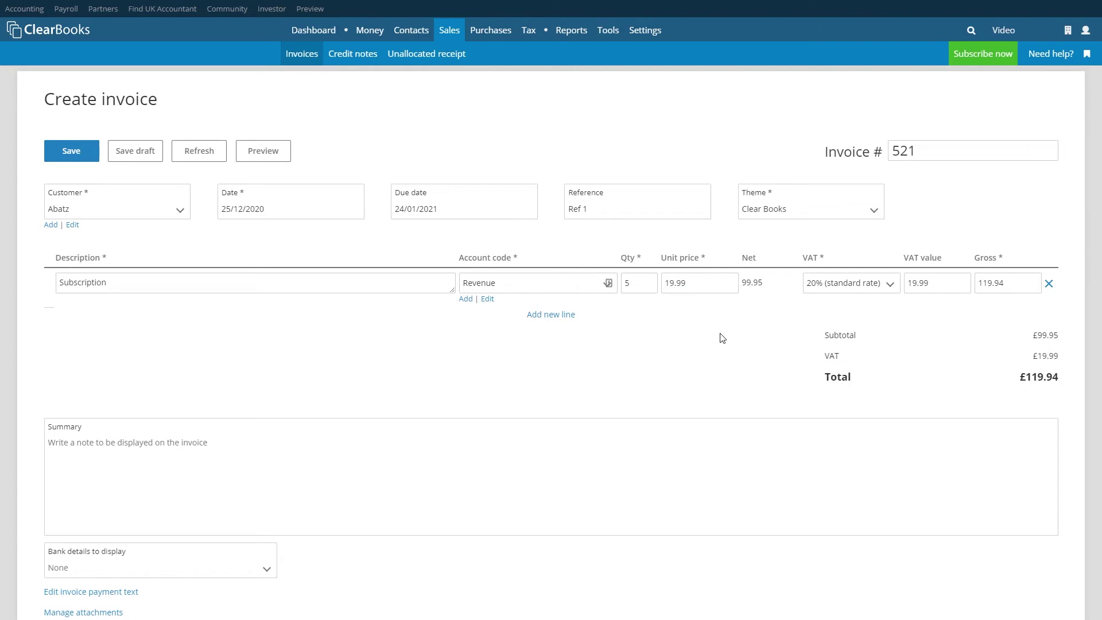
click(895, 288)
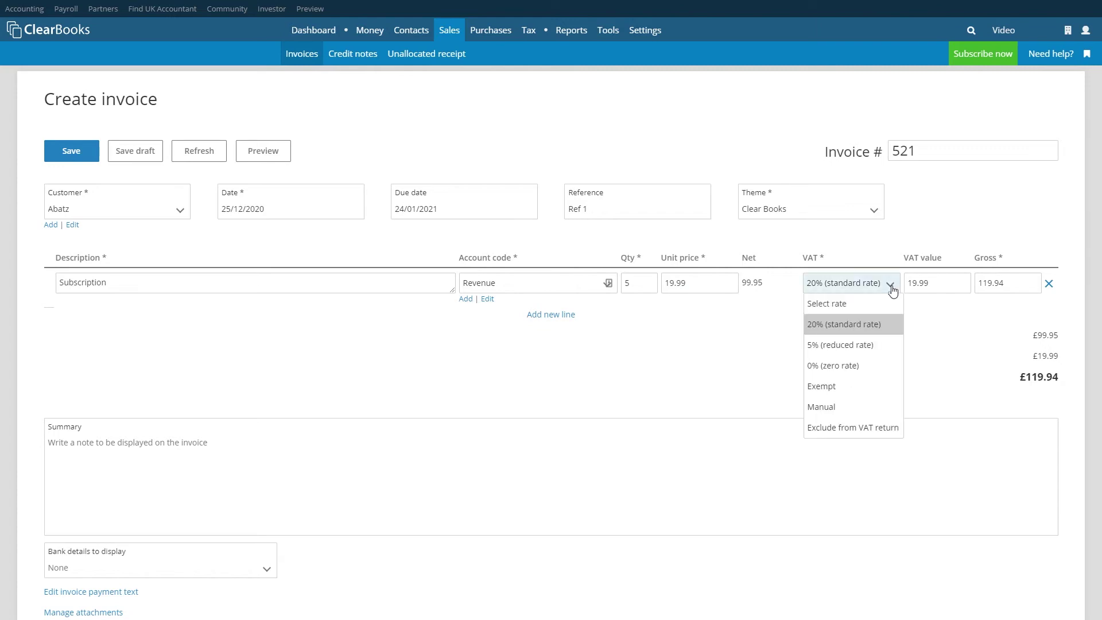
Try the 5%, 0% and manual VAT options, settling on the 20% standard rate.
click(863, 343)
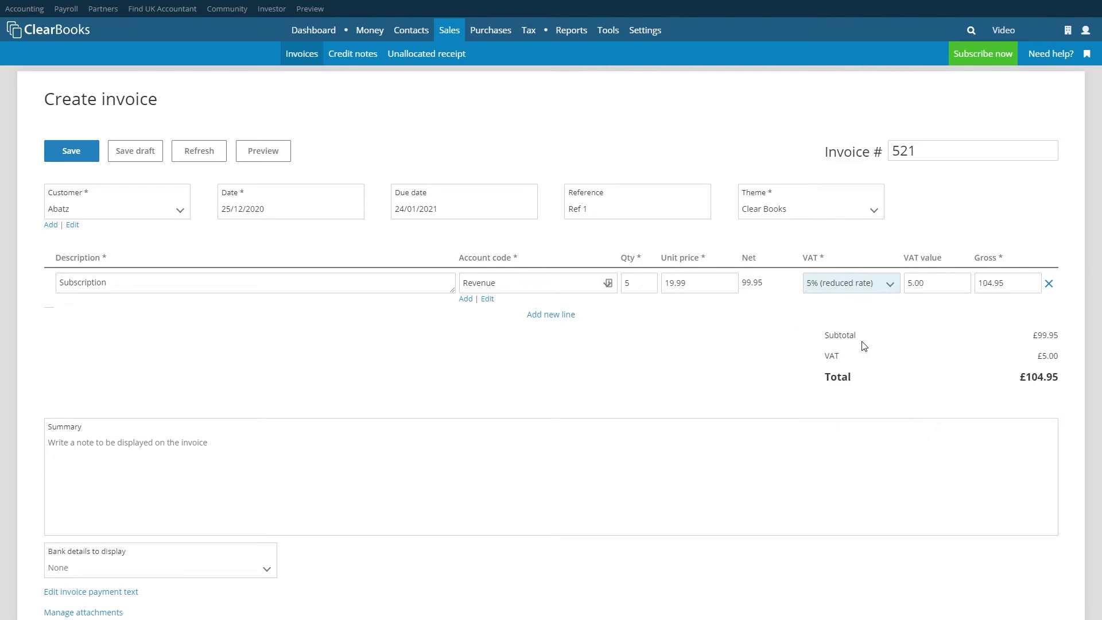
click(861, 294)
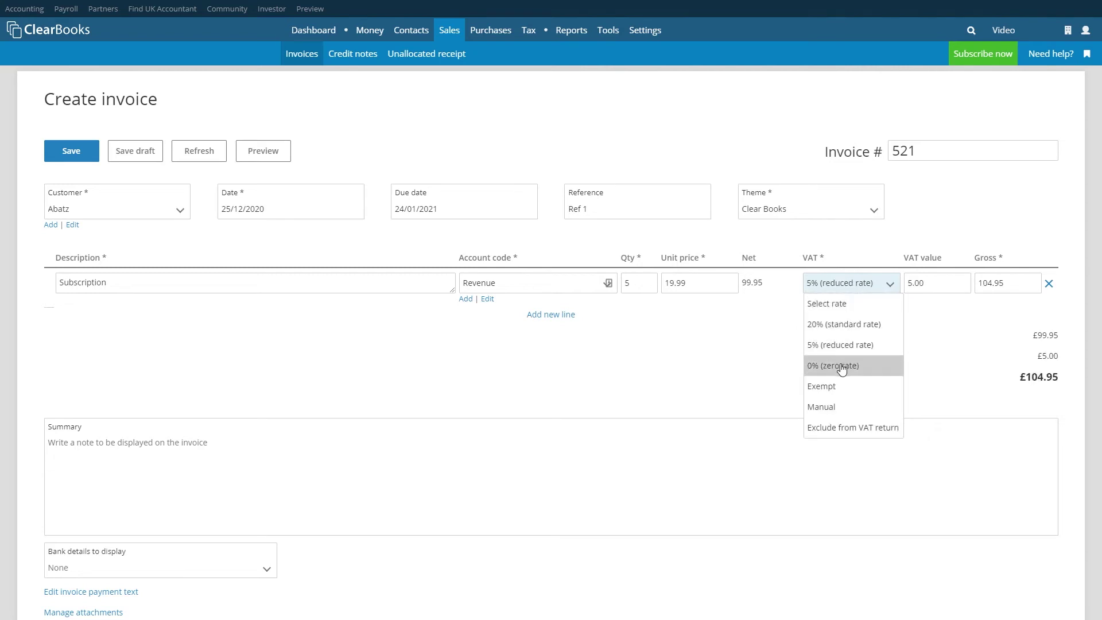
click(843, 365)
click(836, 293)
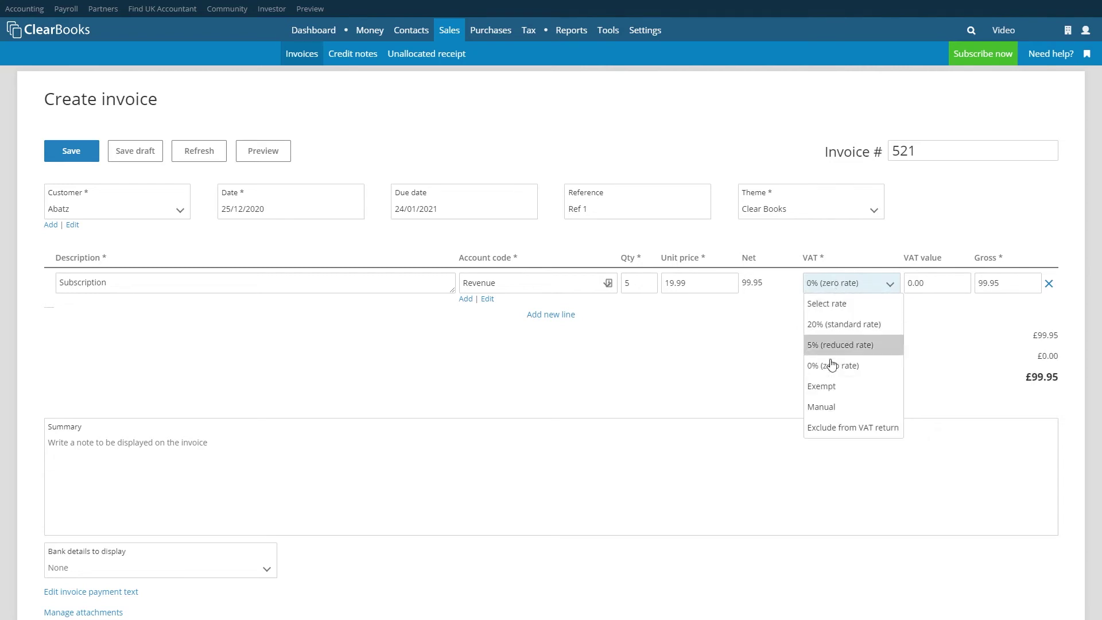
click(838, 407)
click(930, 284)
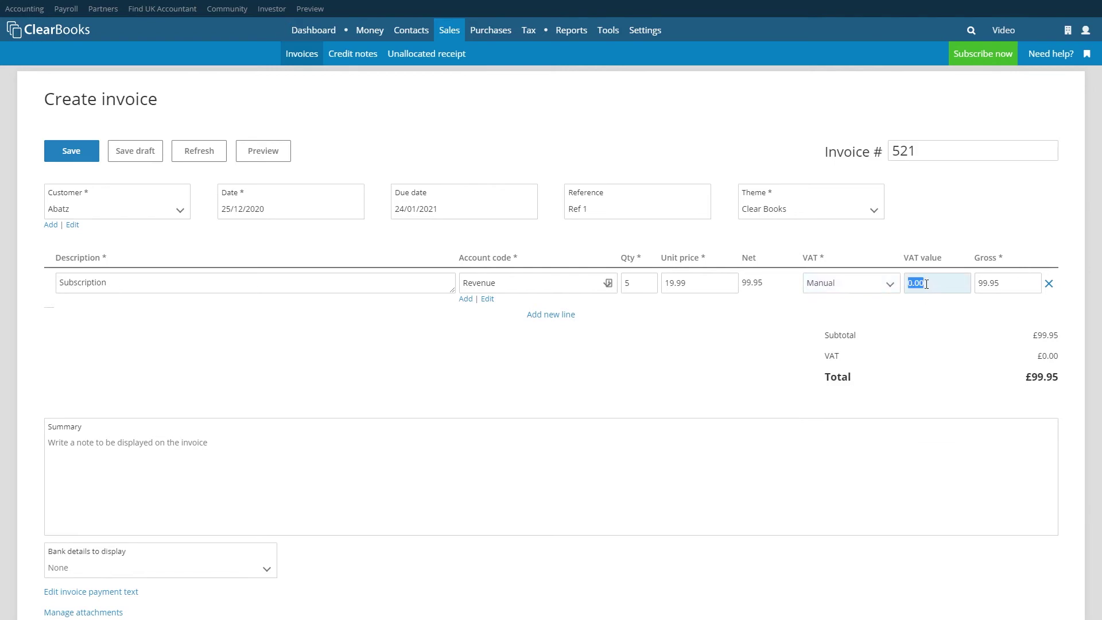
text(20)
click(930, 323)
click(884, 291)
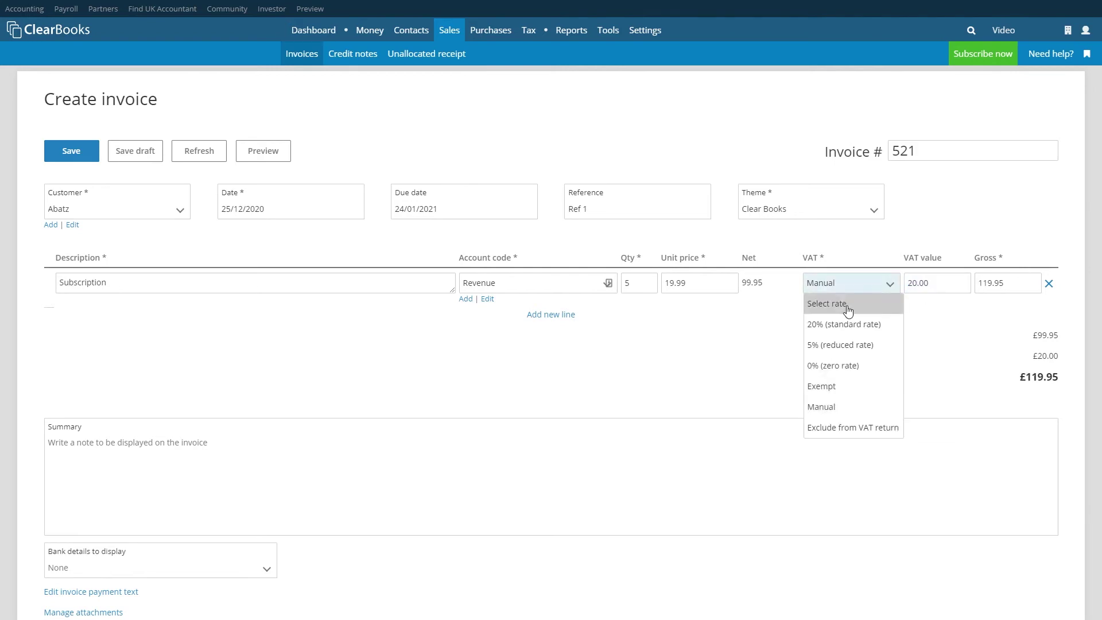
click(826, 326)
Set the line's gross to £200.00, giving 33.33 per unit and £33.33 VAT.
click(1010, 285)
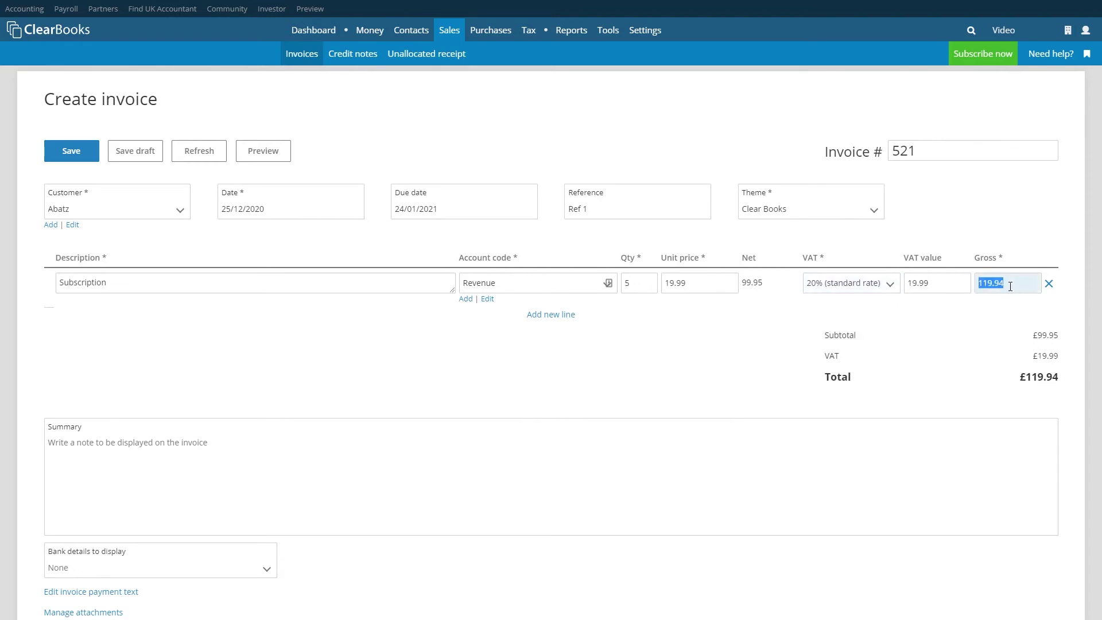
text(200)
click(943, 315)
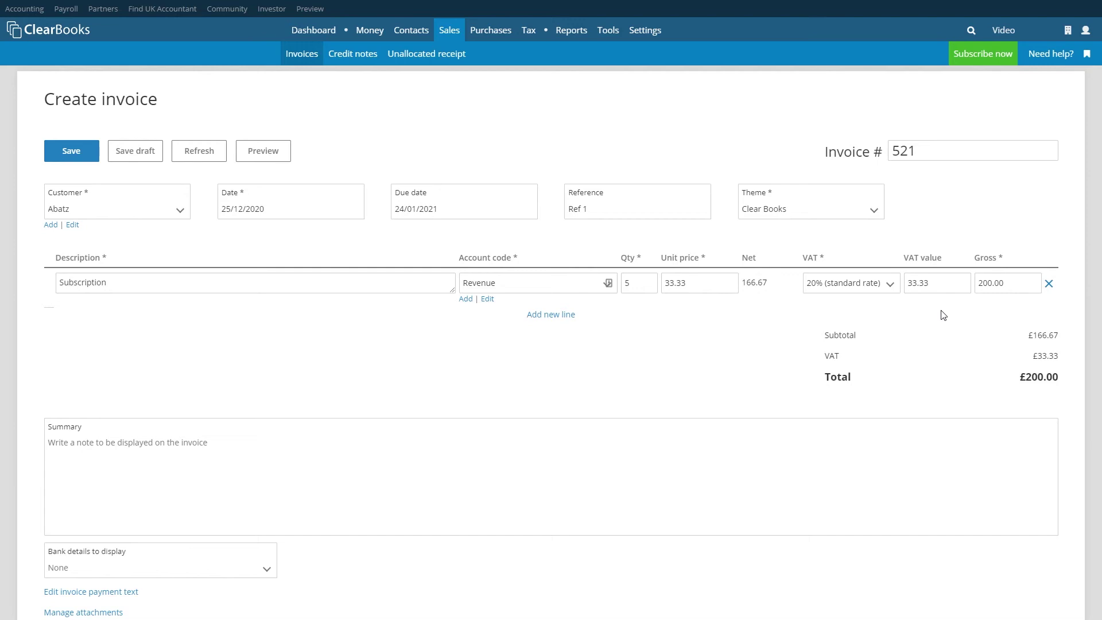
click(545, 316)
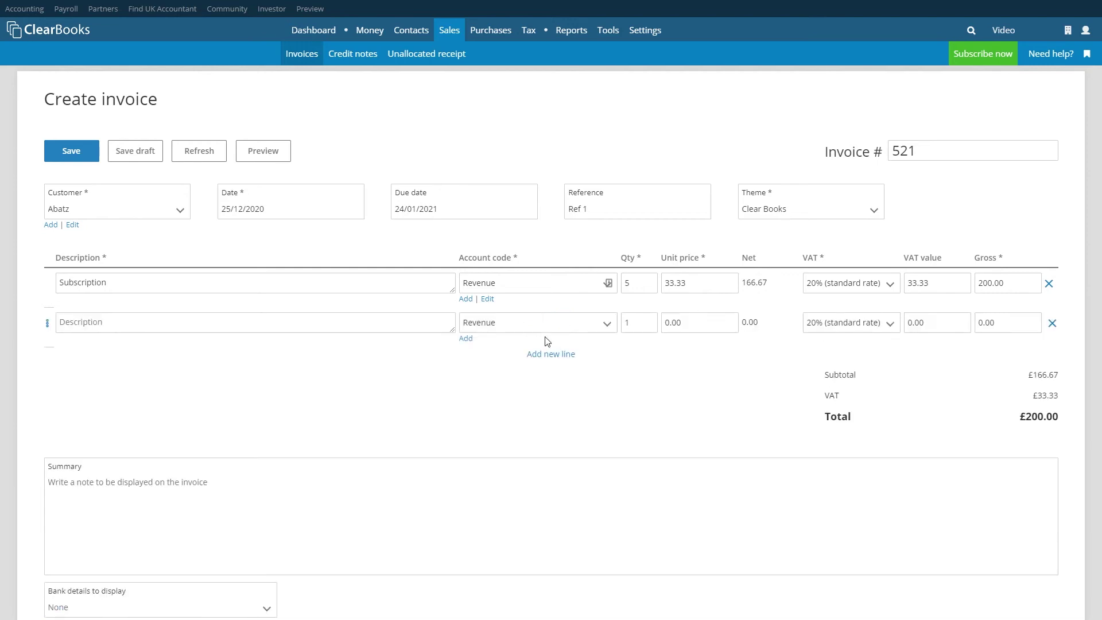
click(549, 354)
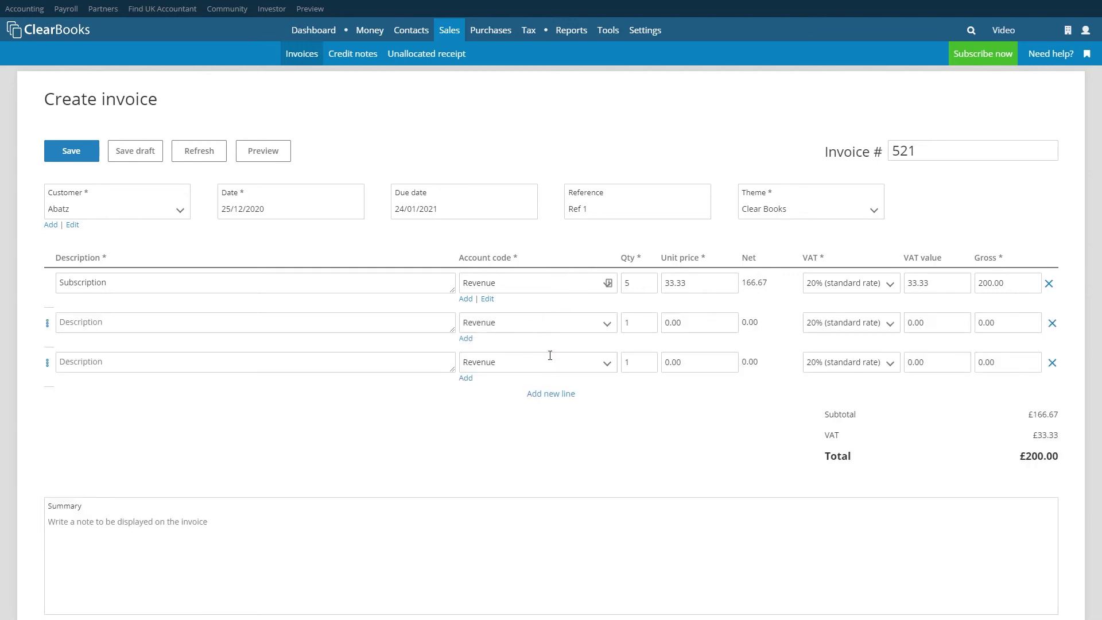
click(1052, 362)
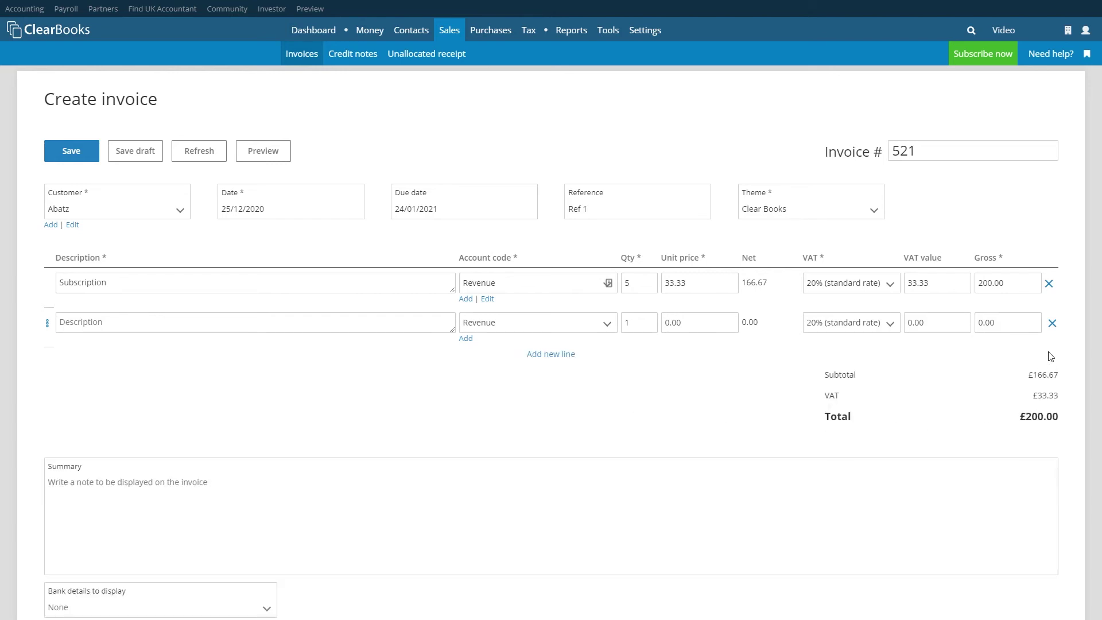
click(1052, 323)
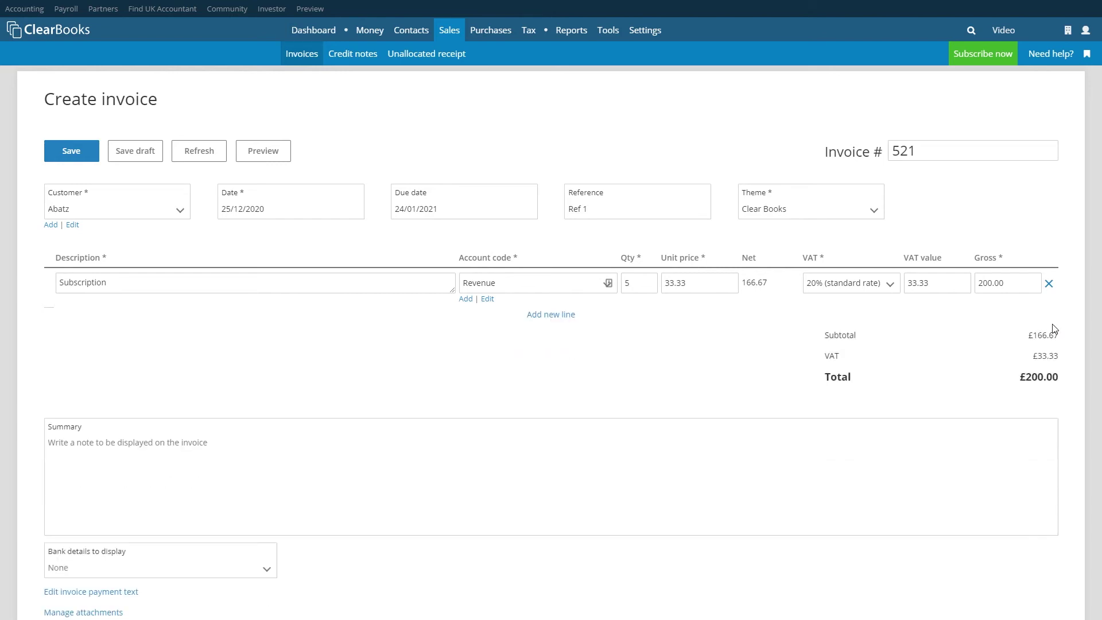
click(281, 442)
Enter 'Invoice Summary' as the summary and check it in the invoice preview.
text(I)
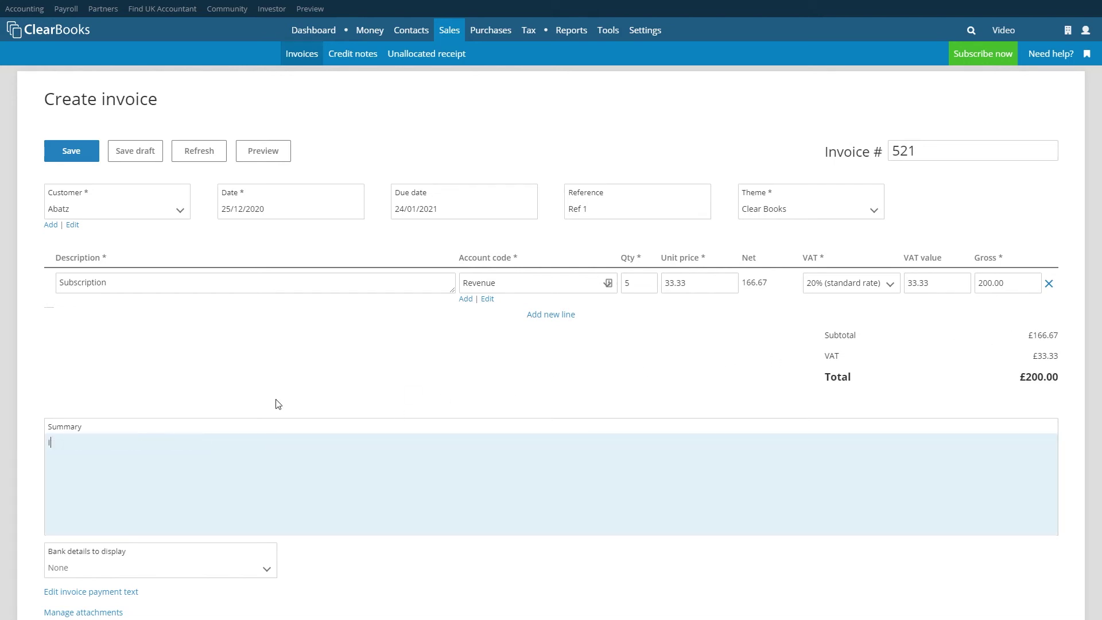
text(nvoice Summary)
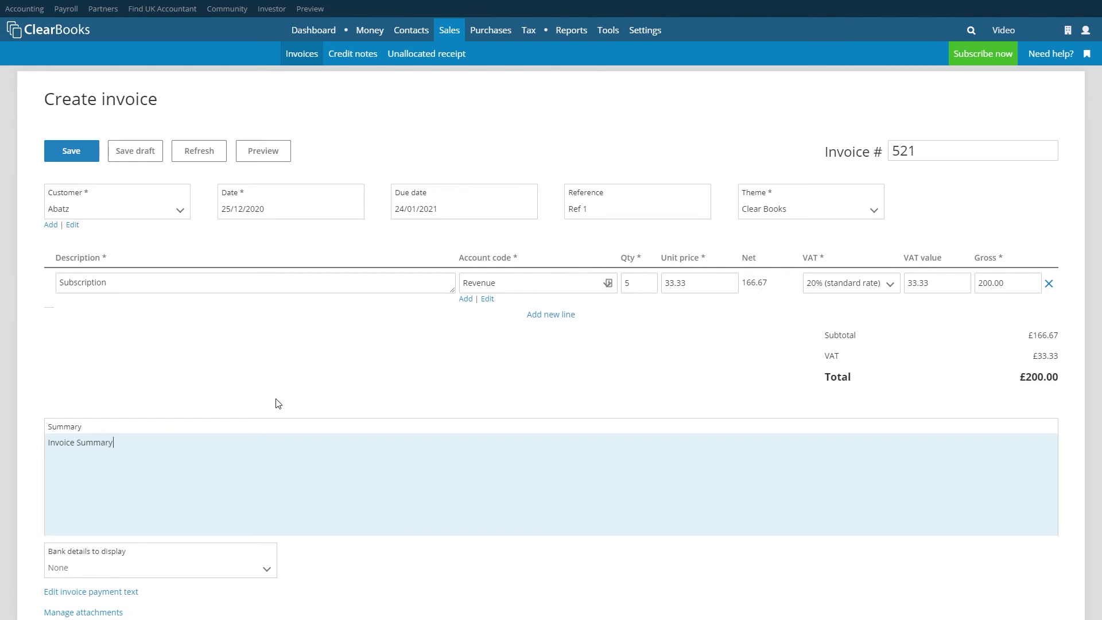
click(269, 155)
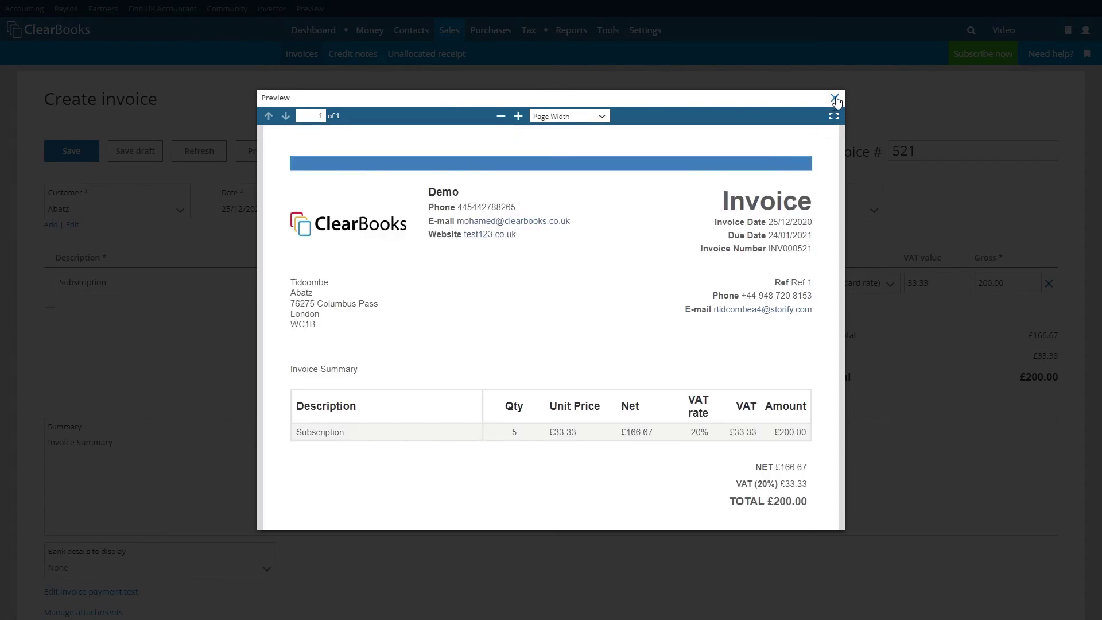
click(834, 99)
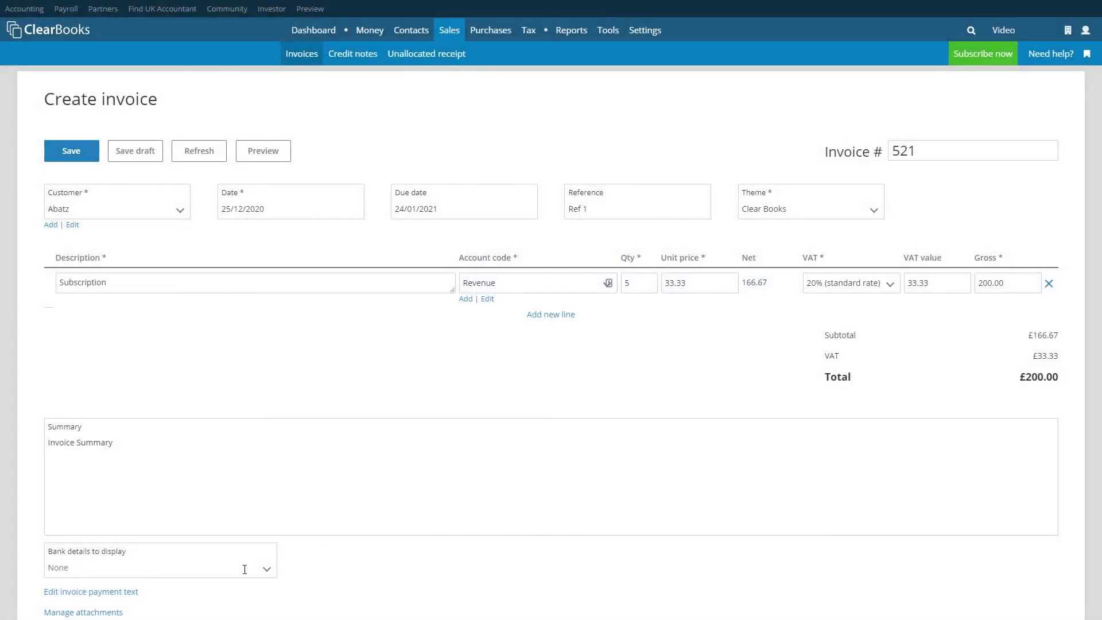
scroll(245, 569, down, 3)
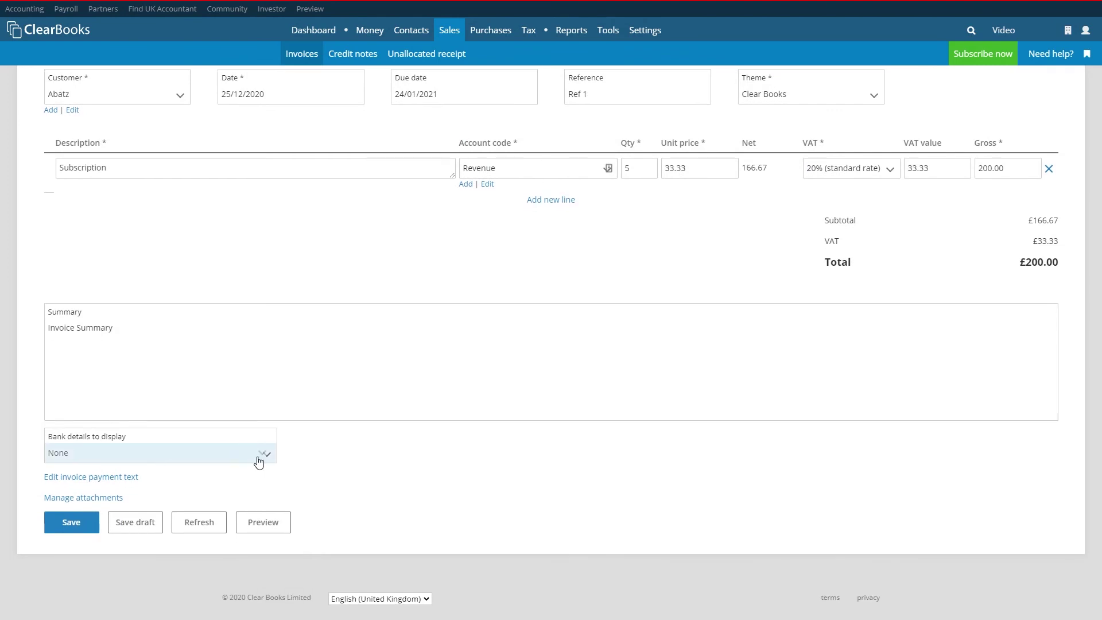
Display Current Account bank details, edit the payment text, and check the empty attachments list.
click(265, 455)
click(118, 502)
click(96, 483)
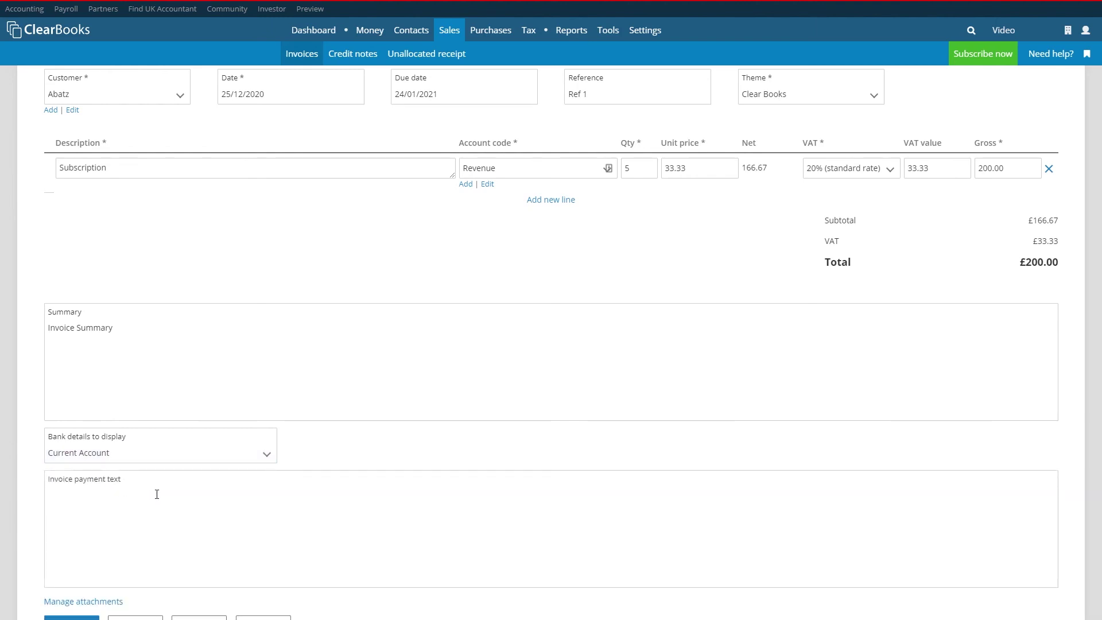
click(170, 495)
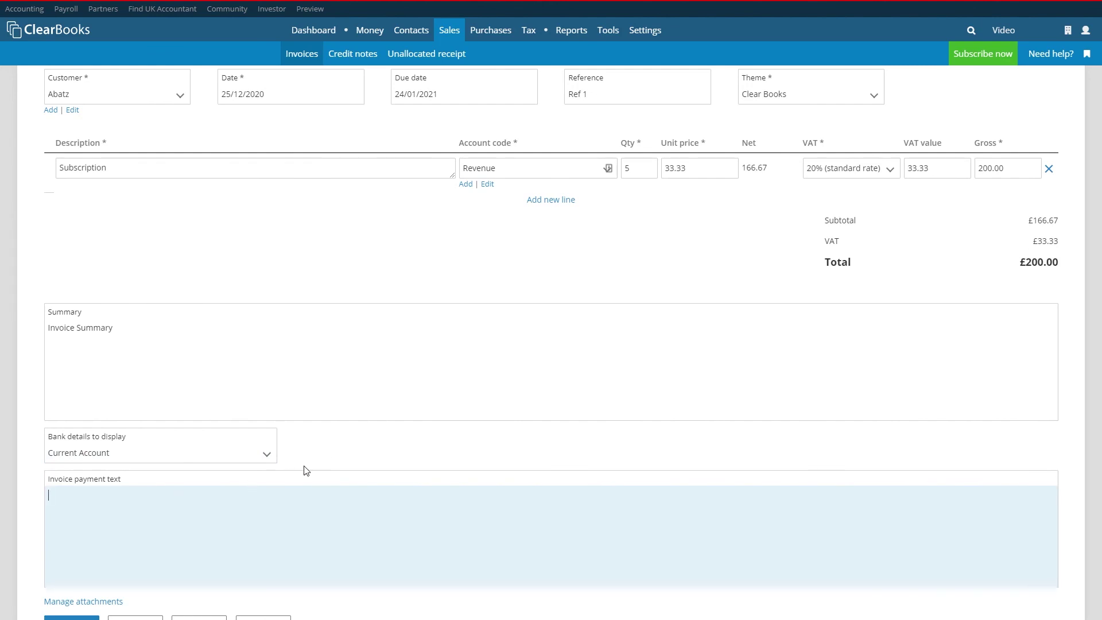
click(99, 603)
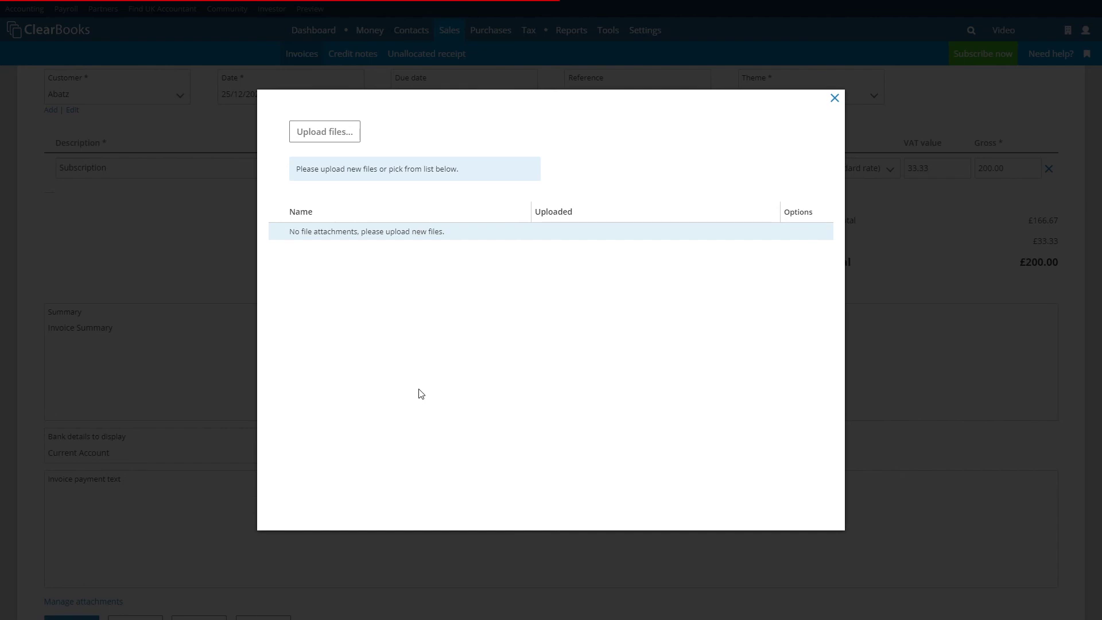
click(835, 98)
Return to the top of the invoice and bring up the Need help? support panel.
scroll(750, 223, up, 3)
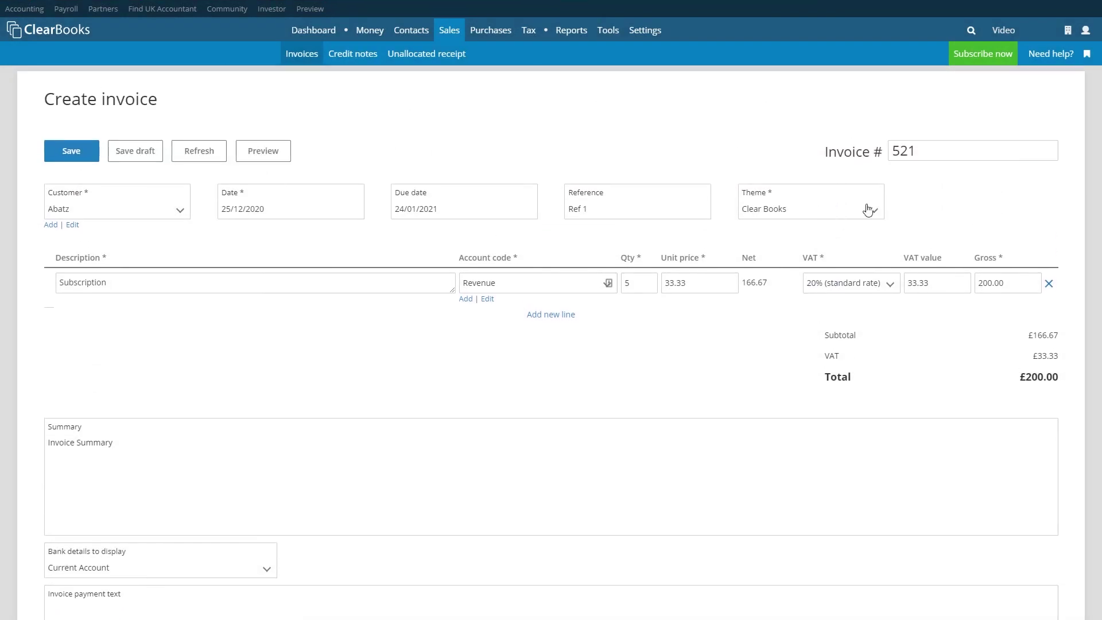
click(1056, 55)
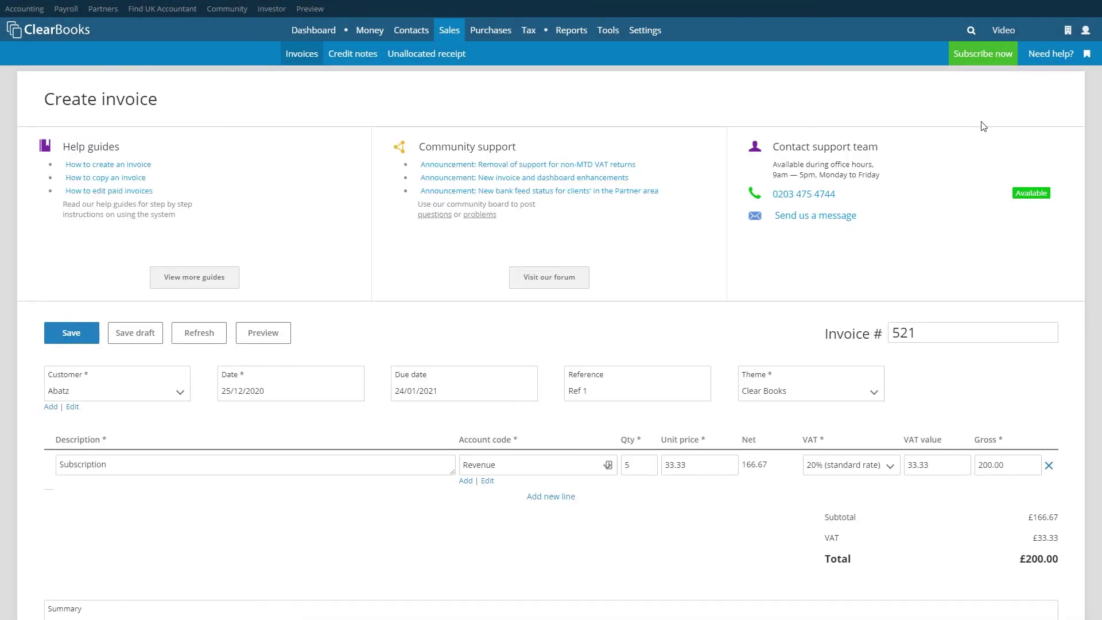